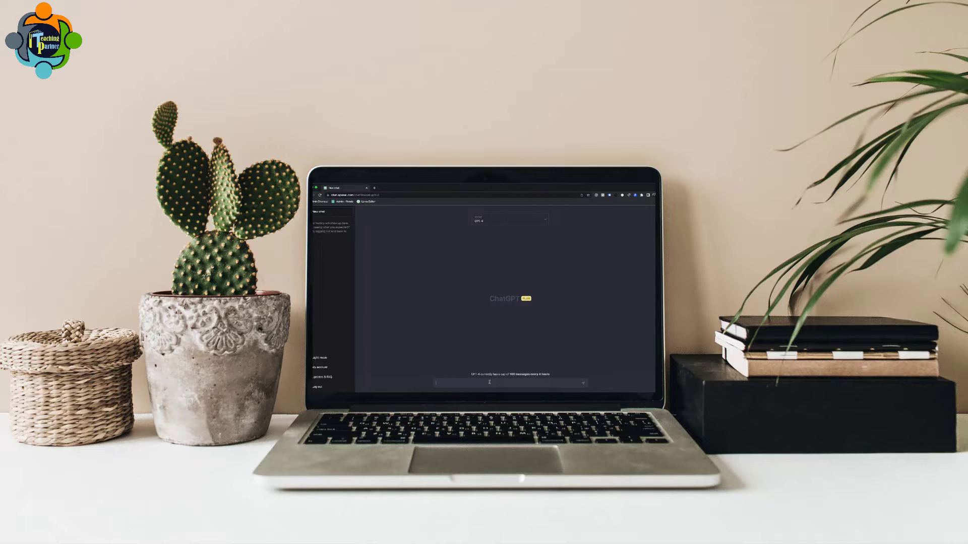
Step: Ask ChatGPT a question comparing the two GPT versions, then preview StudyGPT's Writing guide and Test paper demos
text(What is the difference between ChatGPT-3 and ChatGPT-4?)
key(Return)
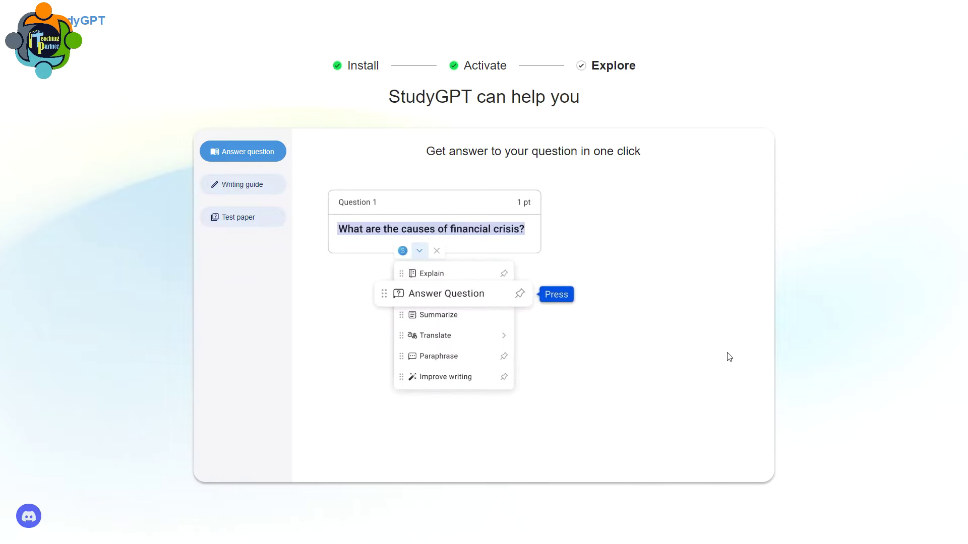
click(247, 192)
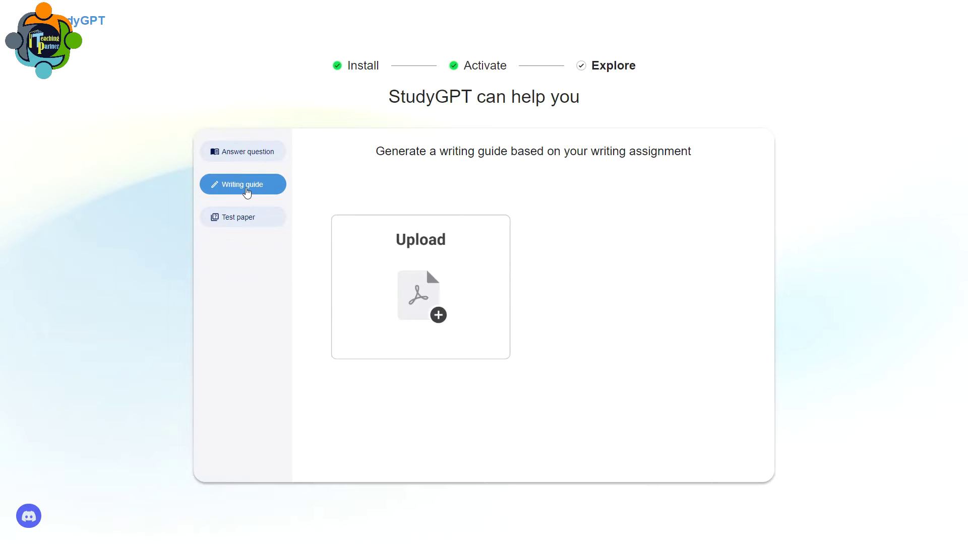
click(252, 226)
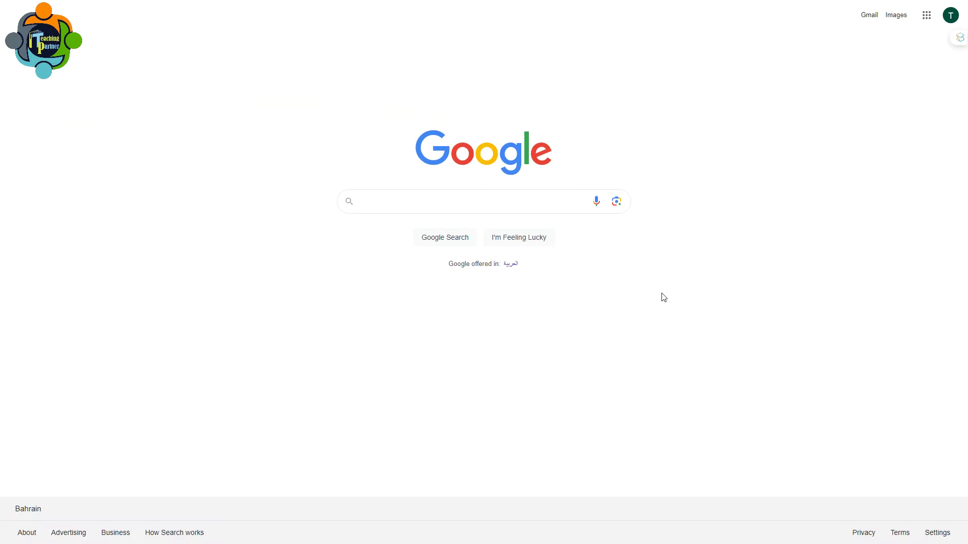
Step: Search Google for 'study gpt ai' and open the StudyGPT site from the results
click(474, 198)
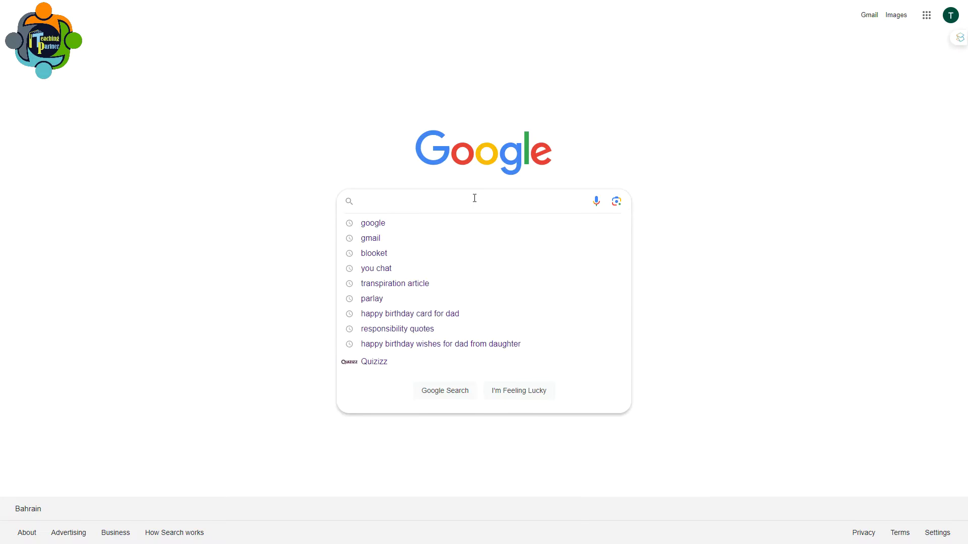
text(study gpt ai)
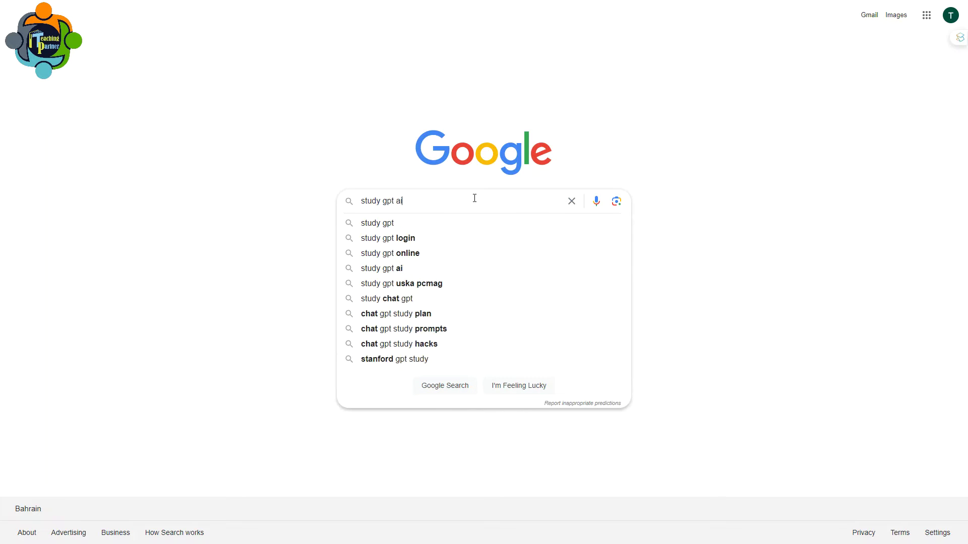
key(Return)
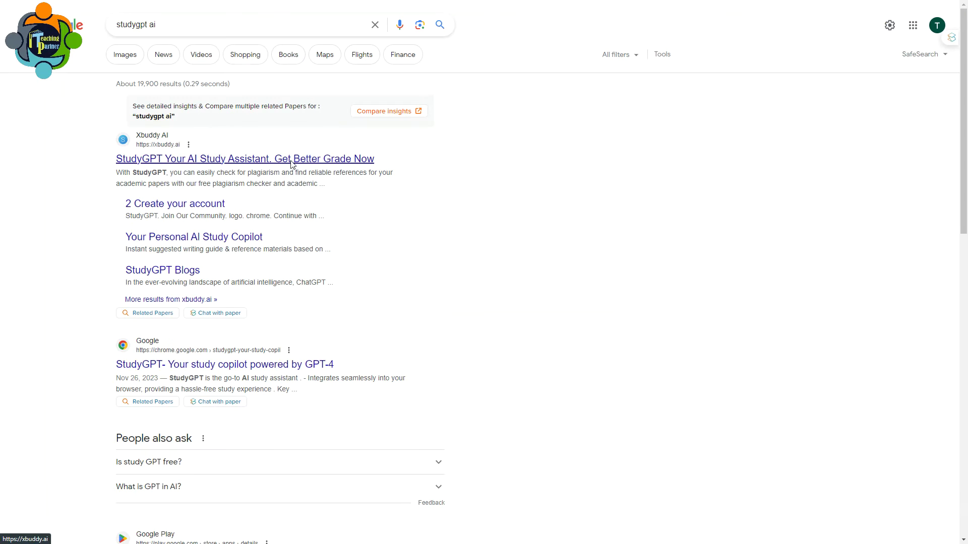
click(292, 159)
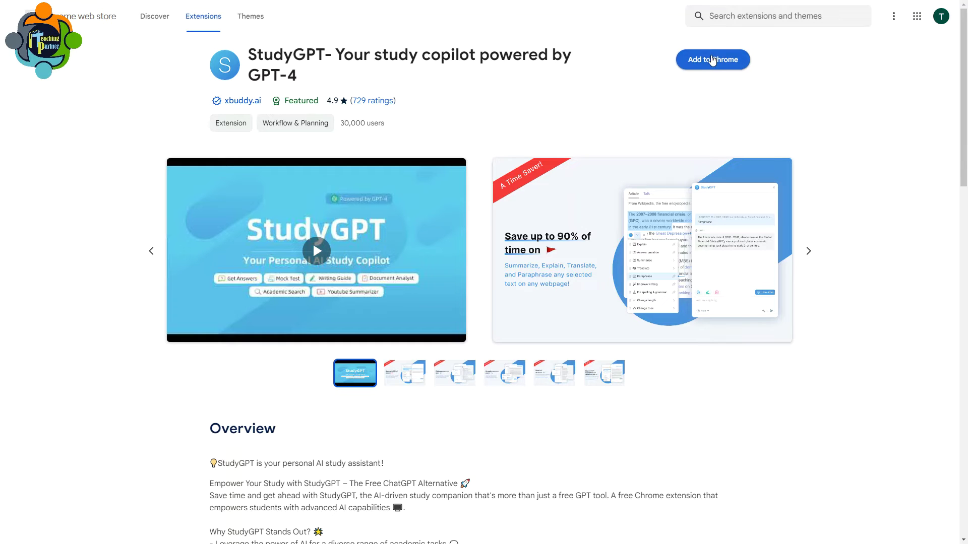
Step: Add StudyGPT to Chrome from its Web Store page, confirming with Add extension
click(713, 59)
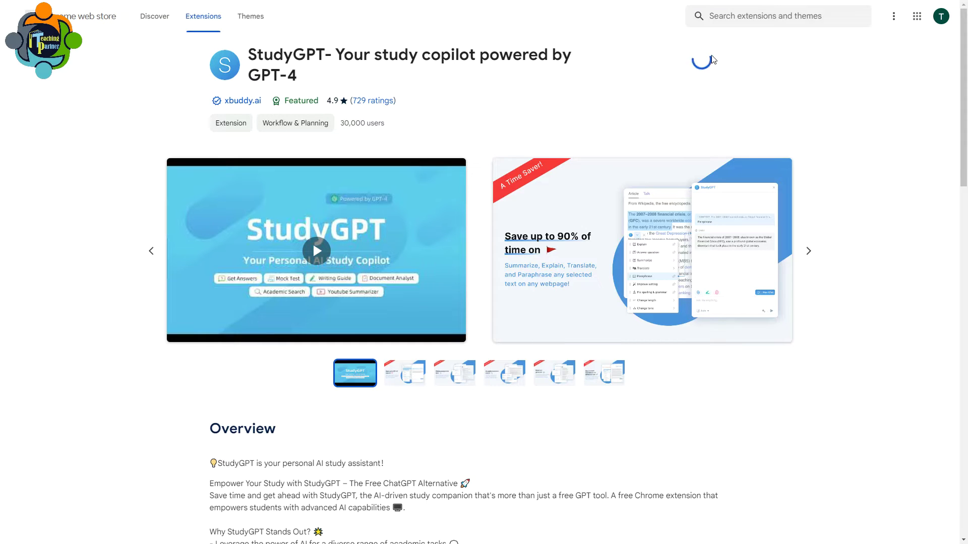
click(517, 89)
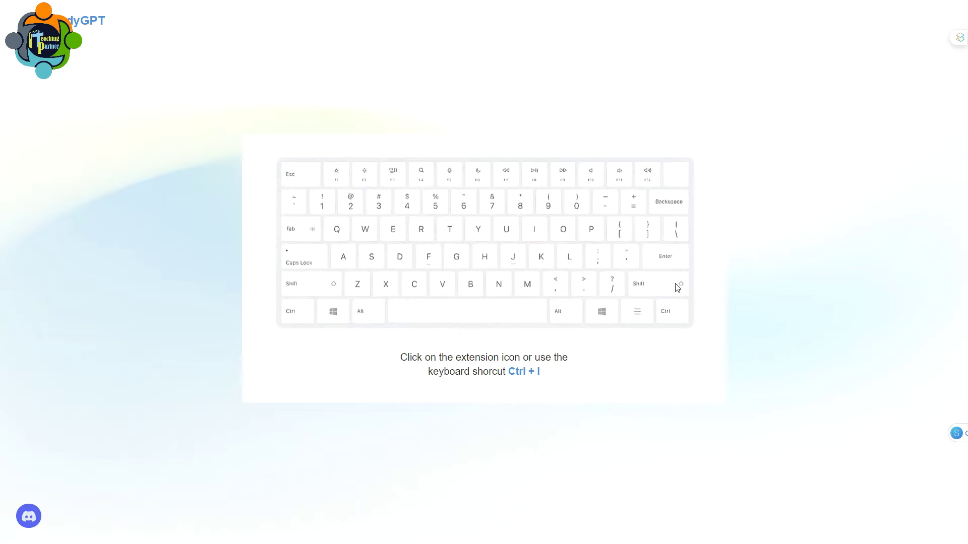
Step: Open the StudyGPT panel with Ctrl+I, browse the Writing guide, Test paper and Answer question overviews, and dismiss the pin tip
key(ctrl+i)
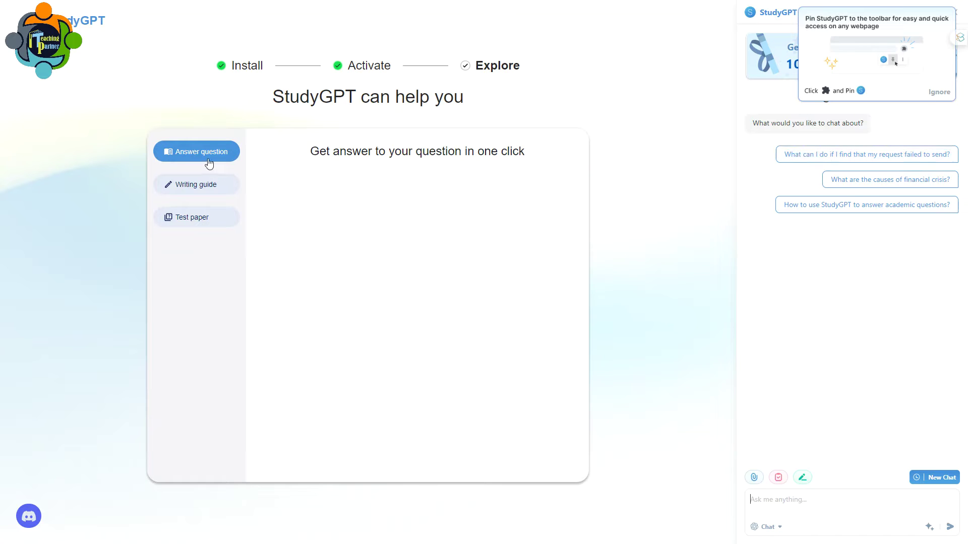
click(210, 185)
click(210, 221)
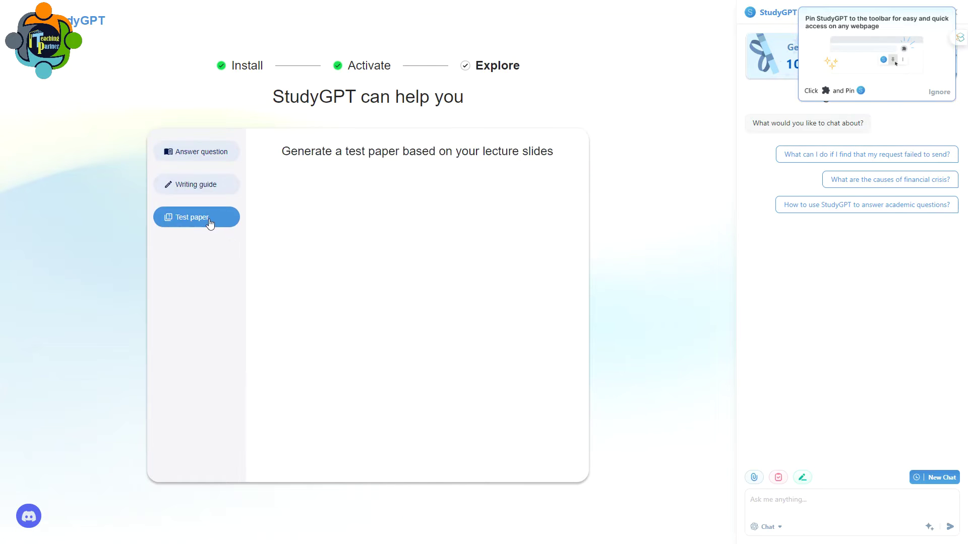
click(205, 156)
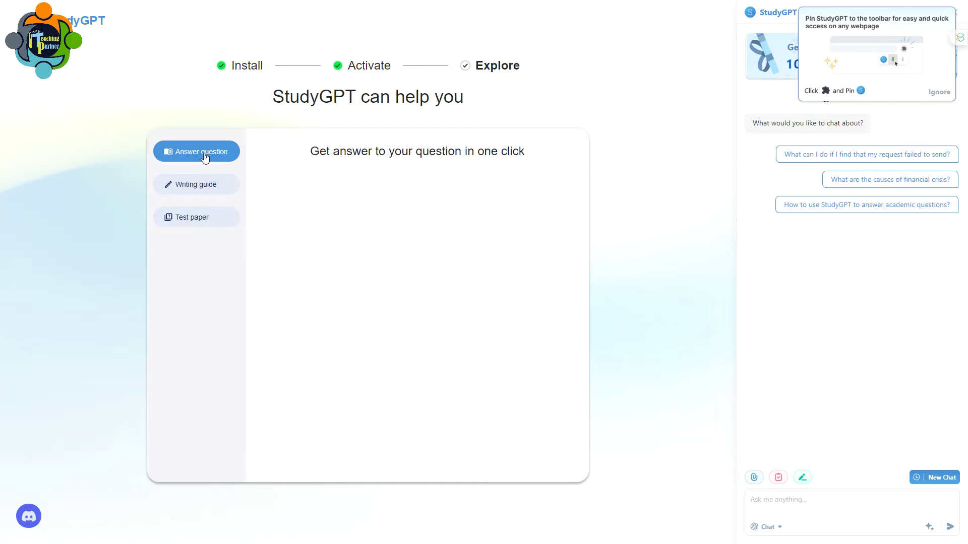
click(948, 92)
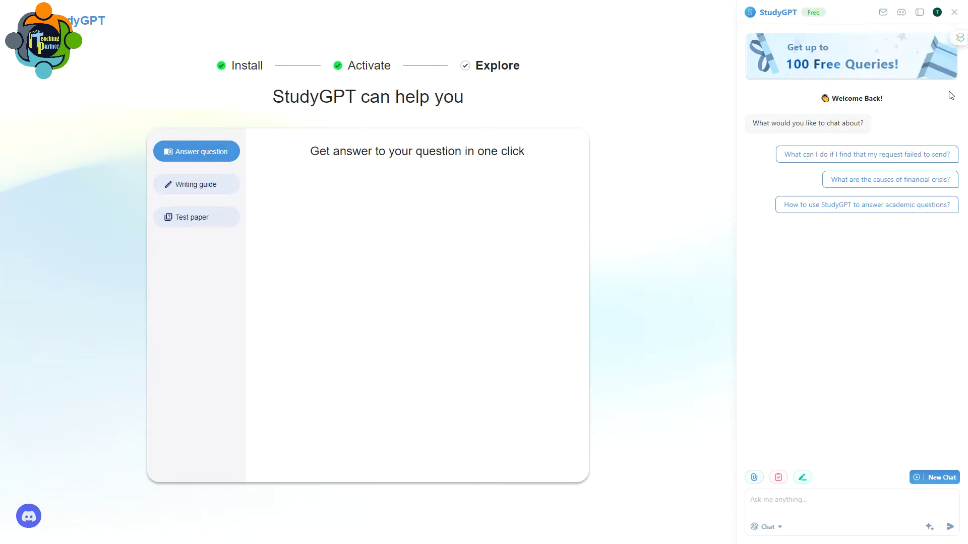
Step: Attach Testing Essay.pdf from Downloads to the StudyGPT document chat
click(756, 477)
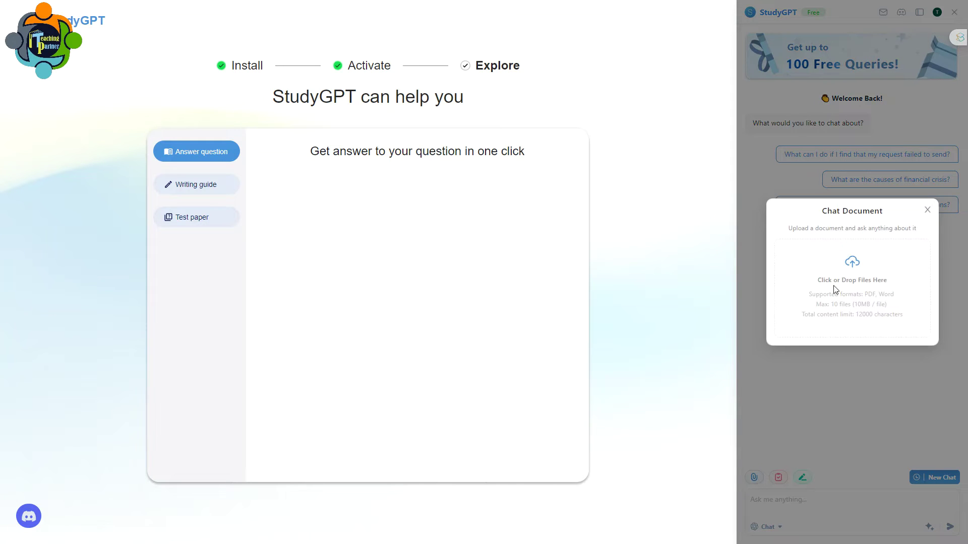
click(860, 300)
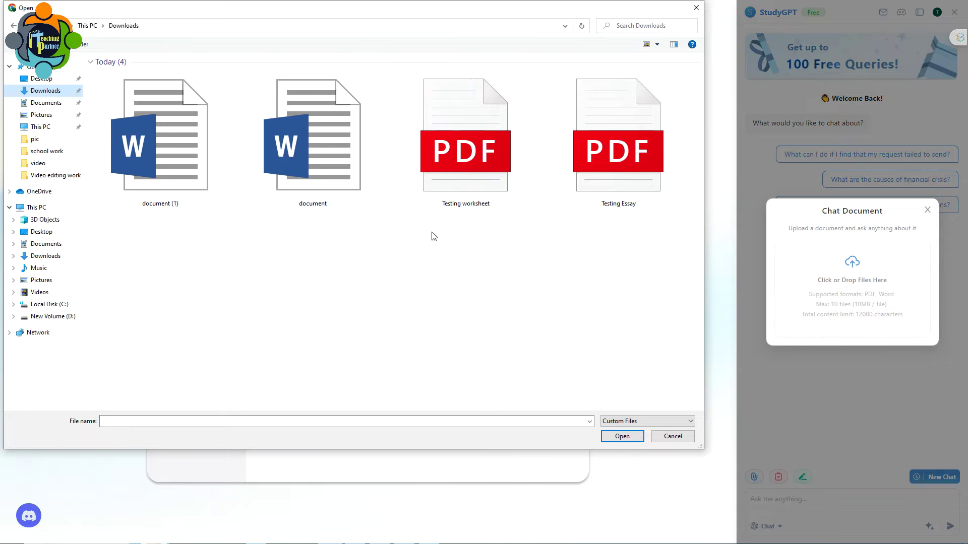
click(634, 183)
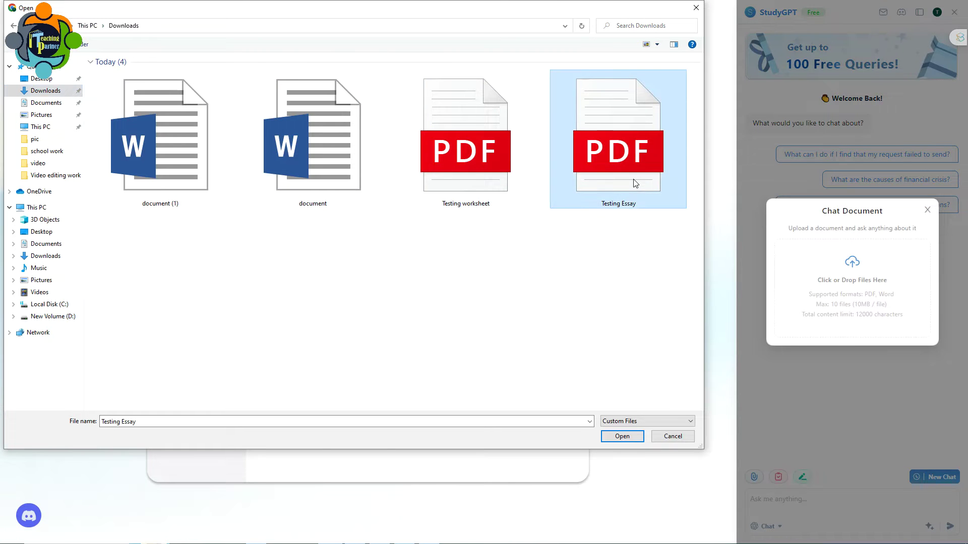
click(620, 436)
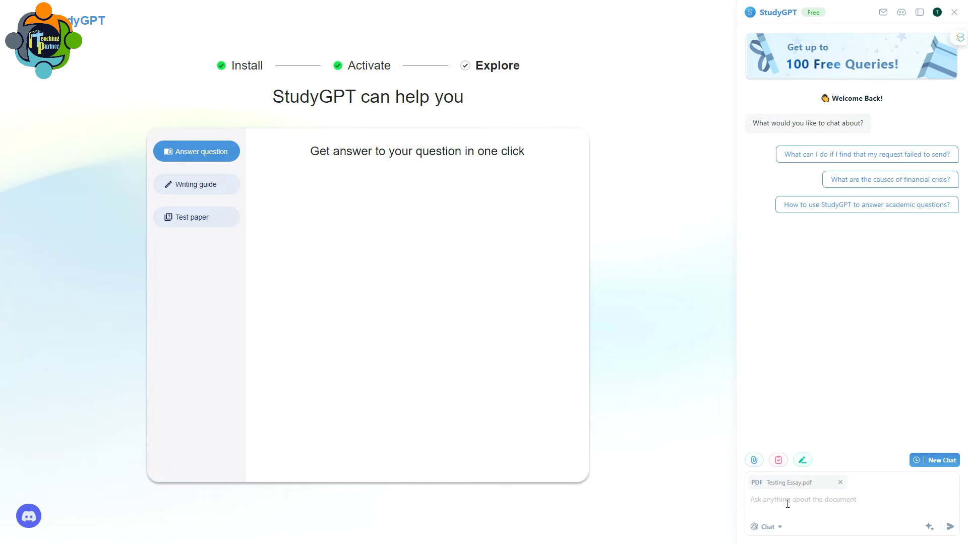
Step: Ask for 'create a summary of the document', then type a request for five Bloom's taxonomy higher-order questions
text(create a summary of the document)
key(Return)
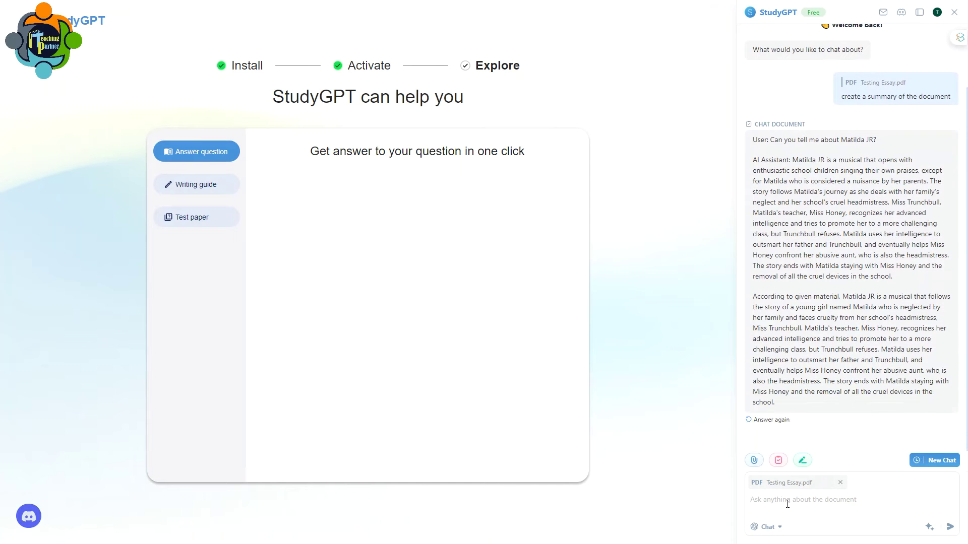
mouse_move(886, 251)
click(809, 494)
text(create five higher order questions using blooms taxonomy)
Step: Submit the Bloom's taxonomy request to get five higher-order questions about Matilda
key(Return)
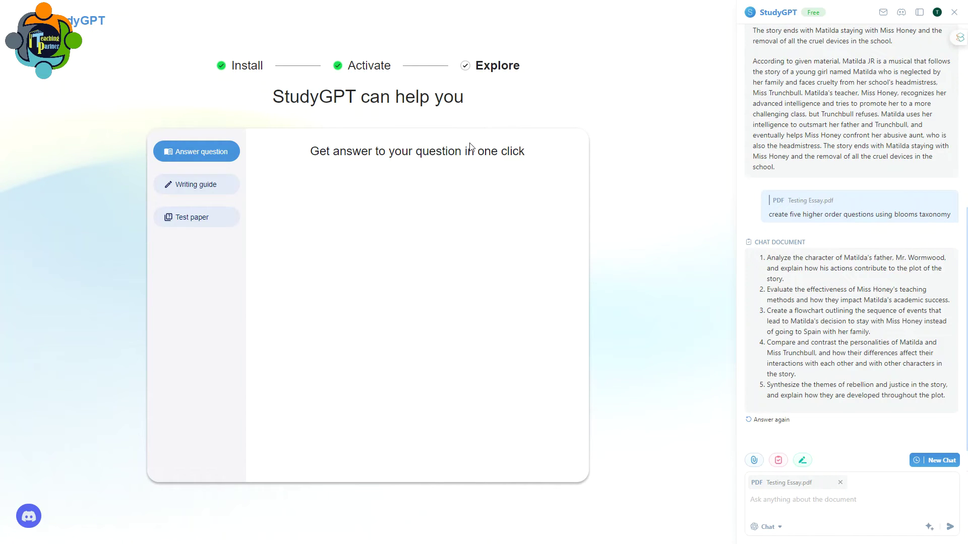
Step: Generate a Test Paper from Testing Essay.pdf and download it as a DOCX file
click(198, 220)
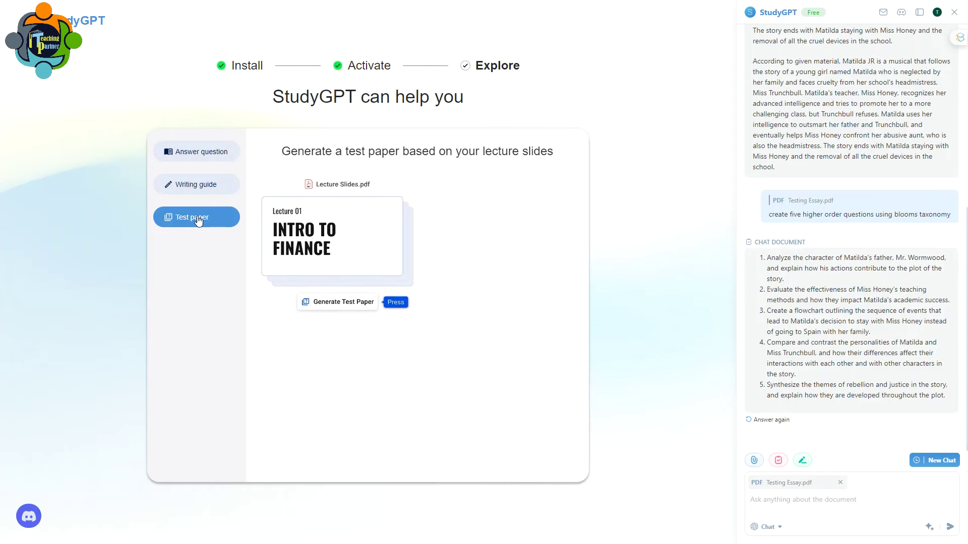
click(778, 461)
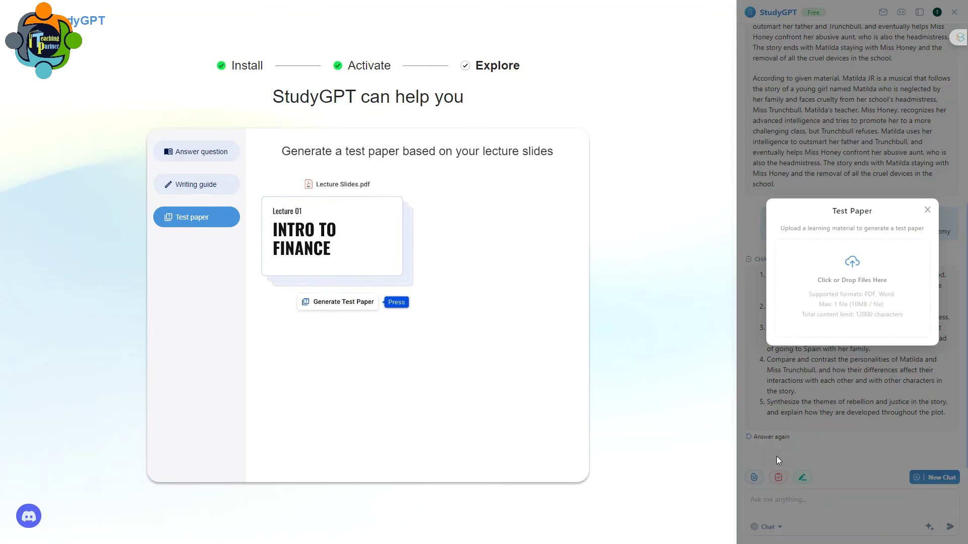
click(843, 279)
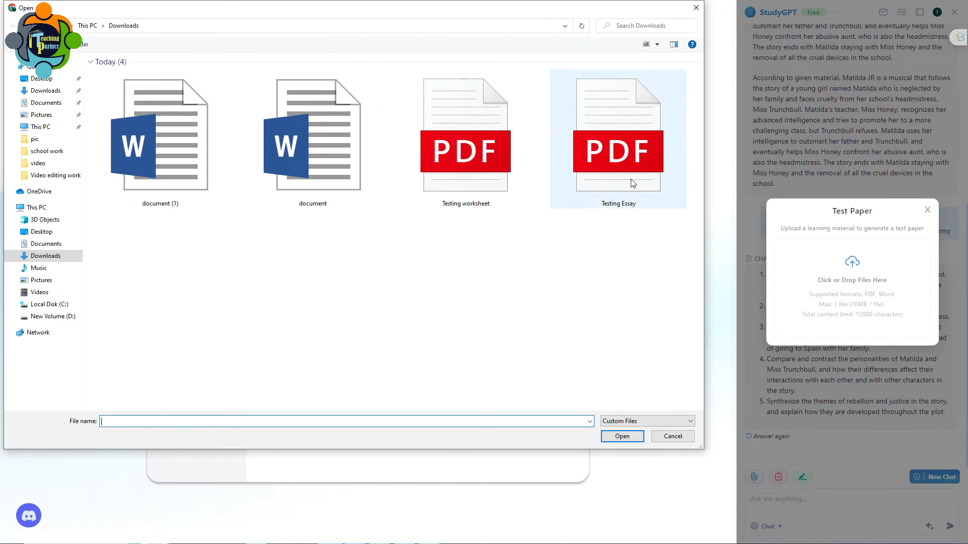
click(630, 183)
click(622, 436)
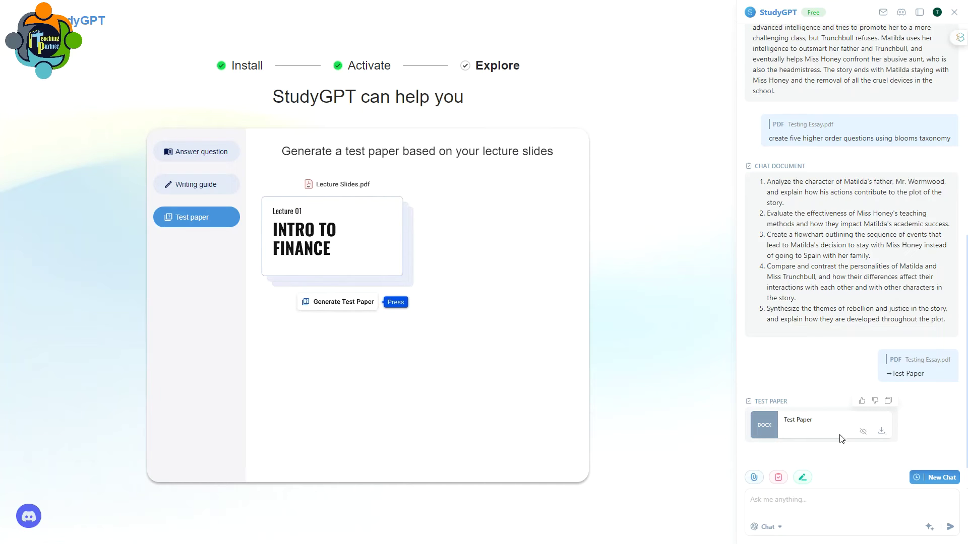
click(881, 434)
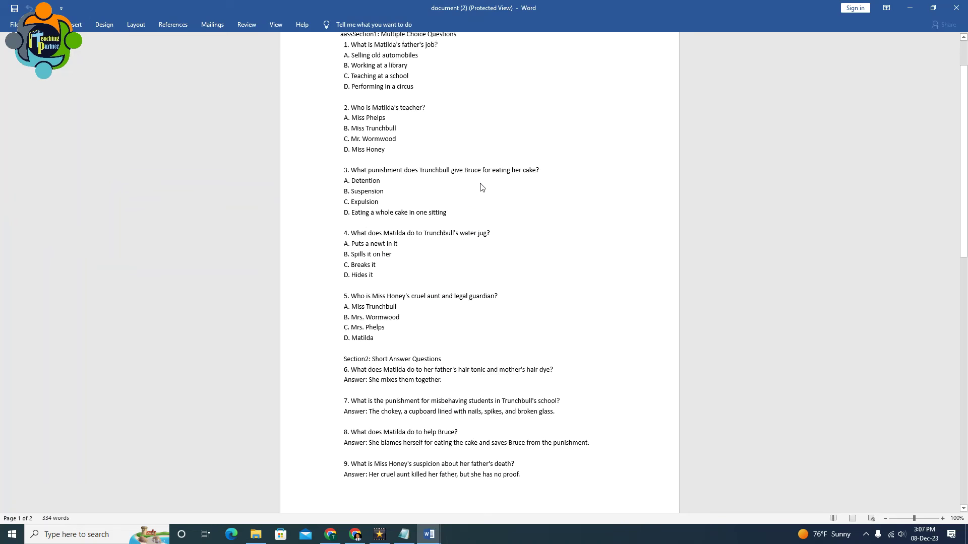
scroll(482, 187, down, 3)
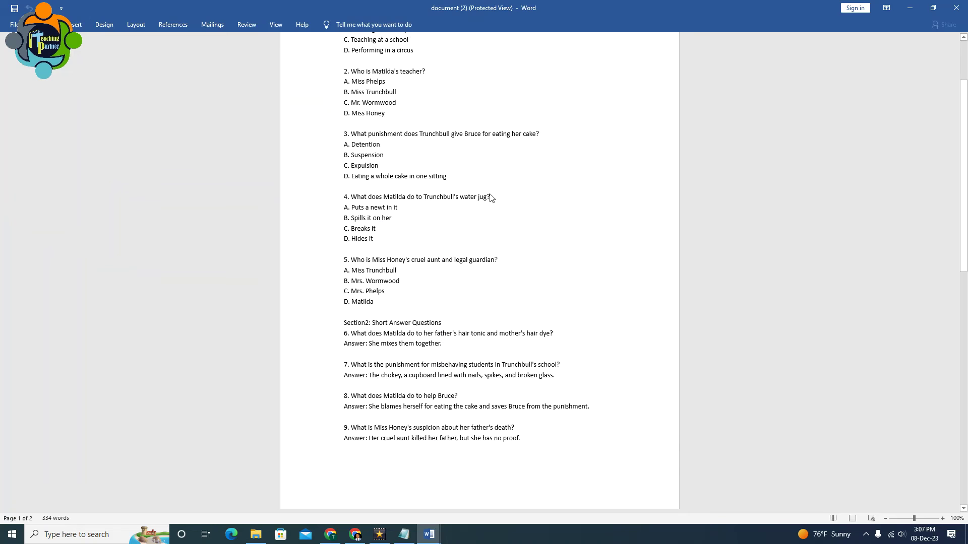
scroll(492, 197, down, 10)
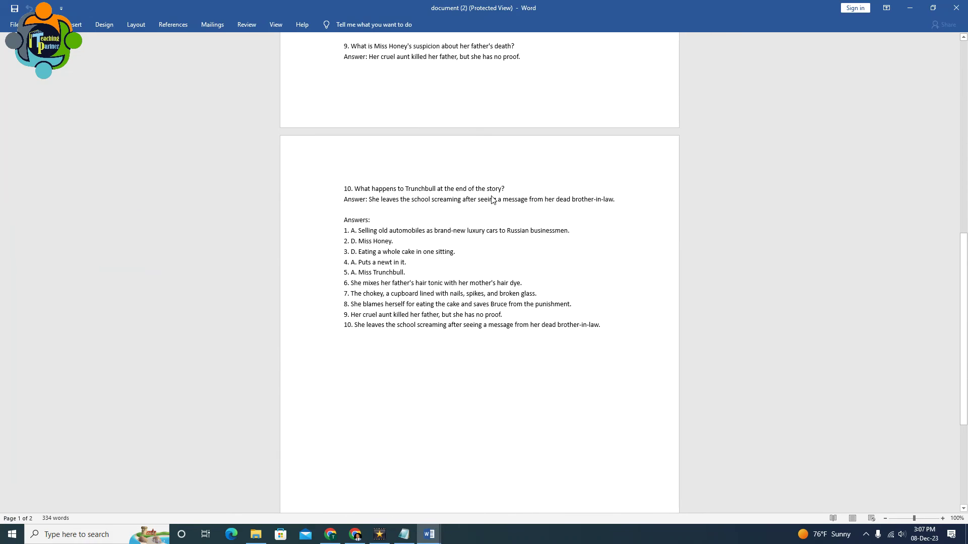
scroll(493, 199, up, 15)
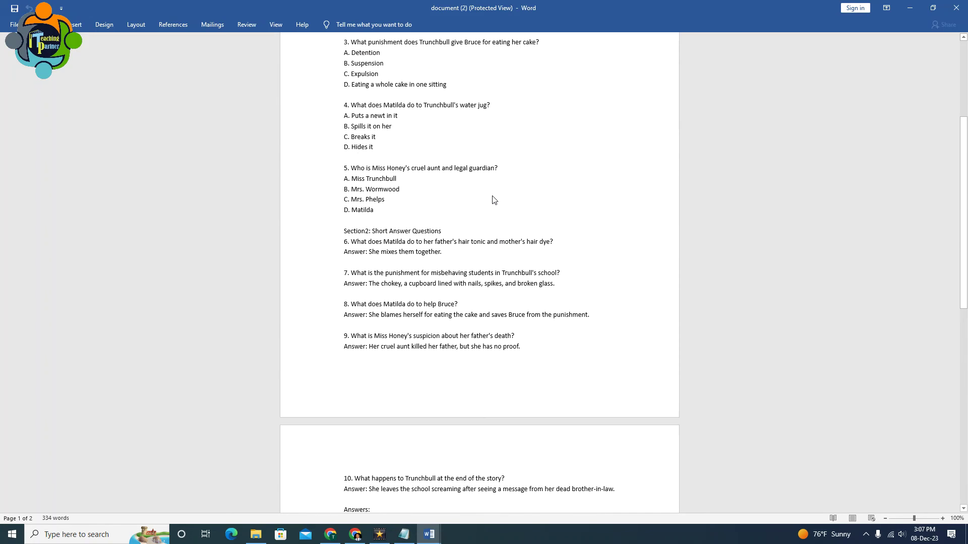
scroll(494, 198, up, 1)
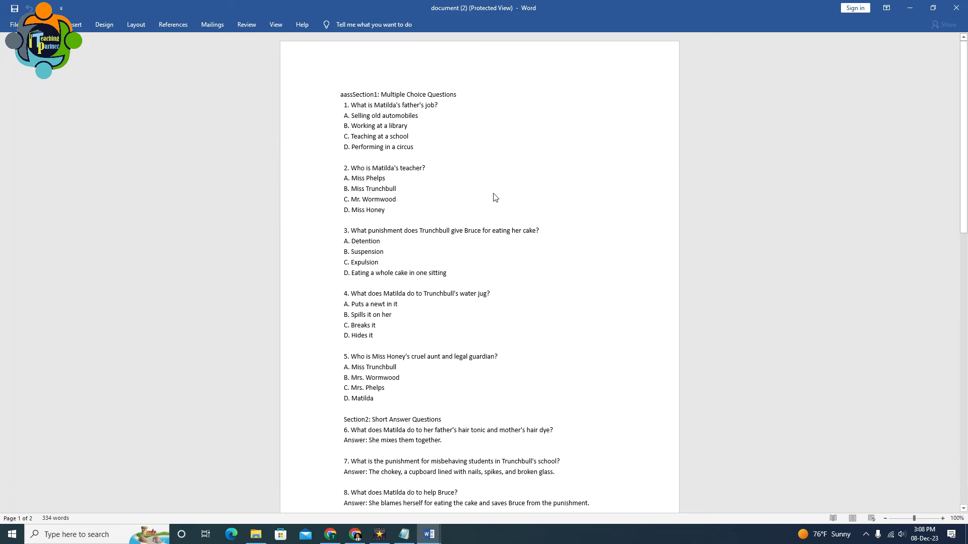
scroll(494, 197, down, 15)
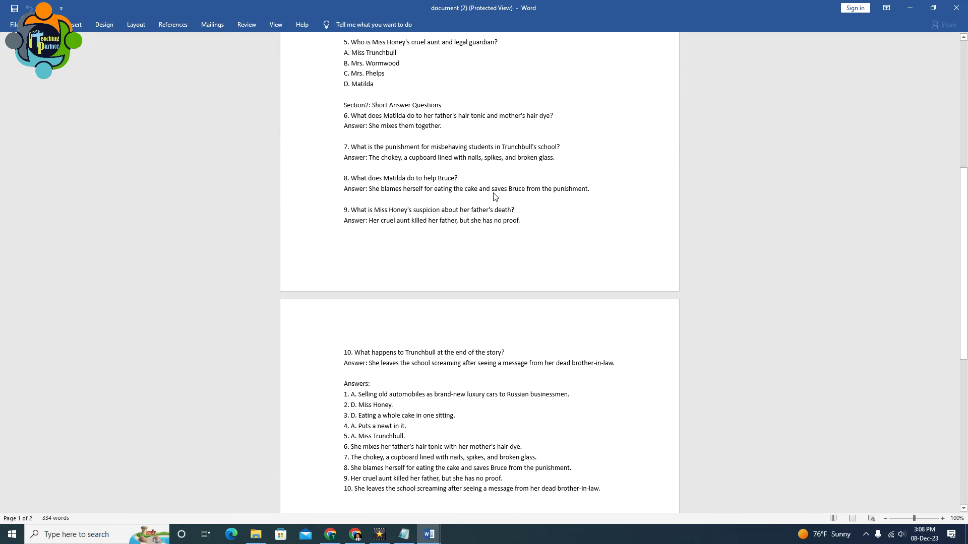
scroll(494, 196, down, 6)
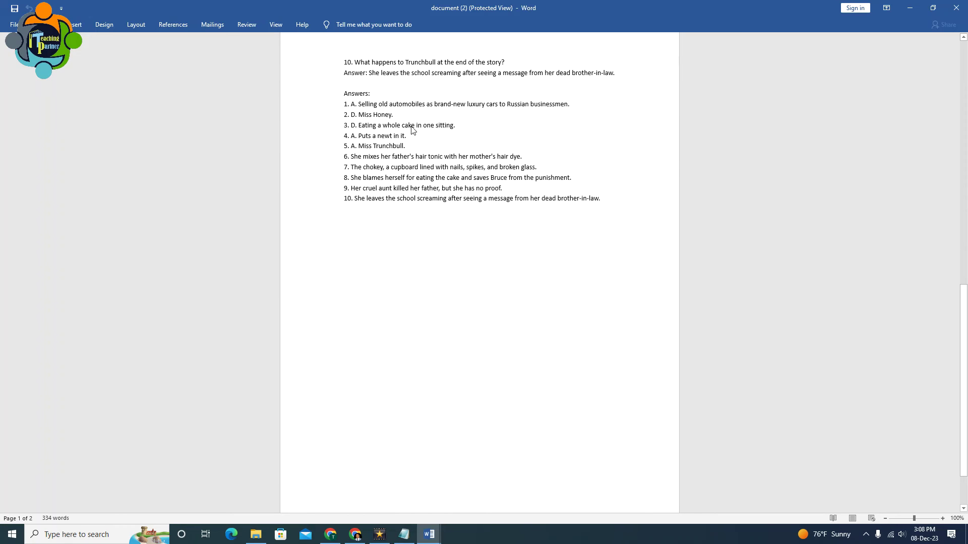
scroll(412, 185, up, 8)
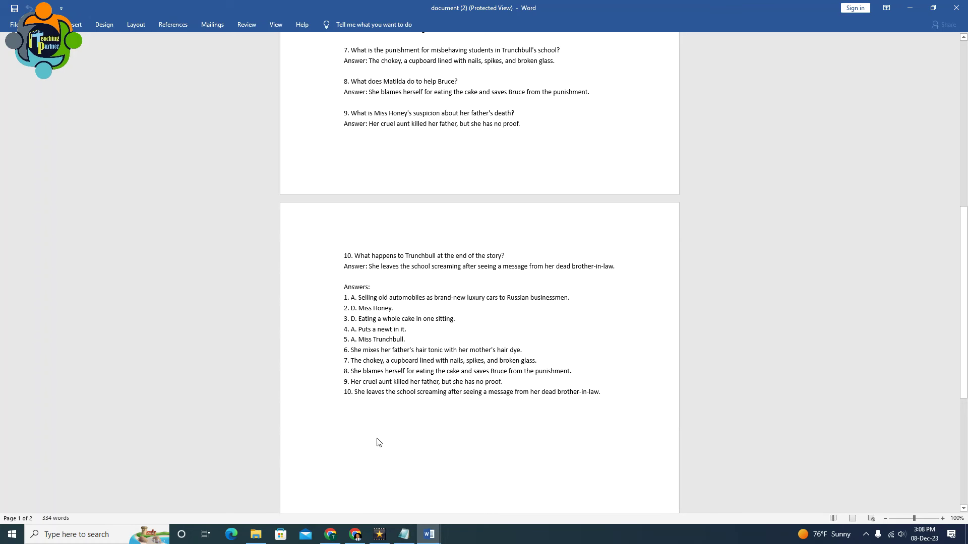
Step: Back in Chrome, upload Testing worksheet.pdf to the Writing Guide to get a Matilda essay outline
click(355, 533)
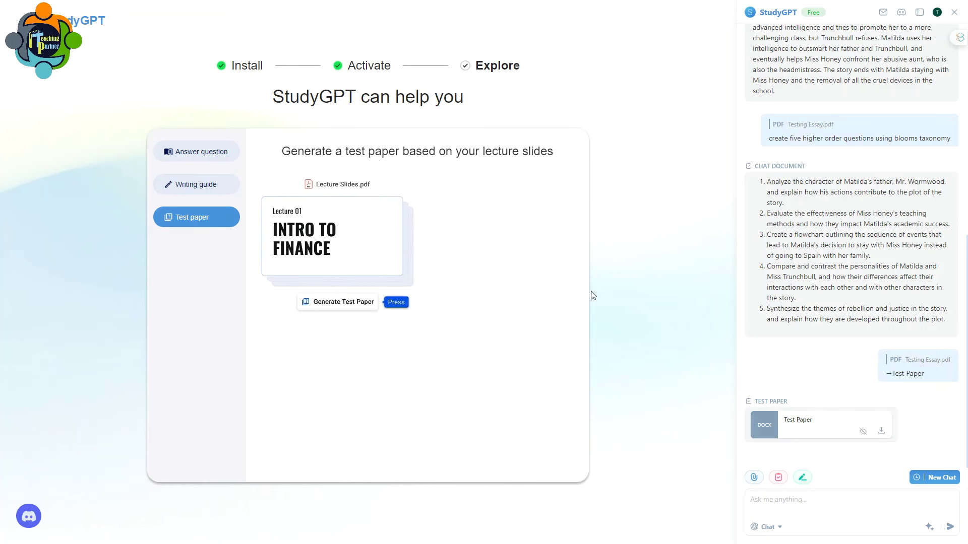
click(803, 477)
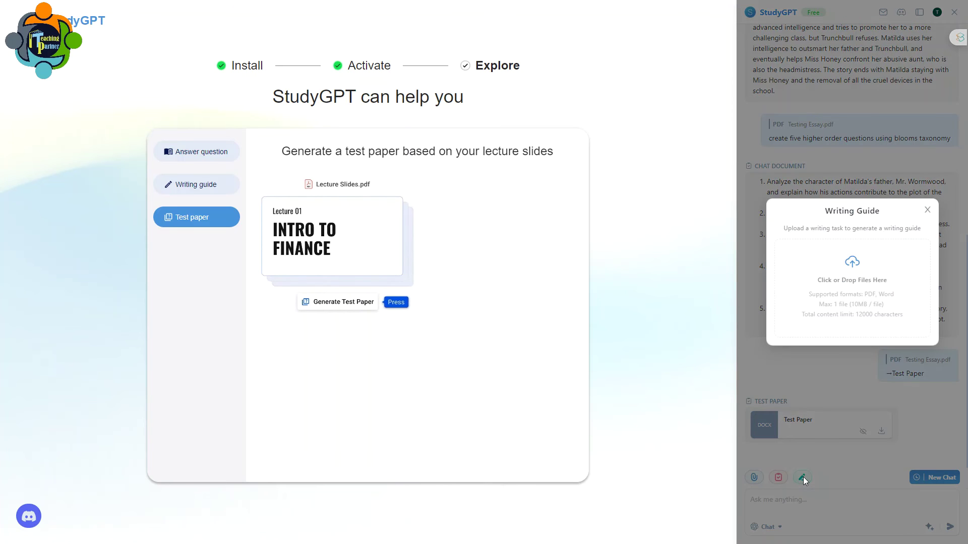
click(860, 286)
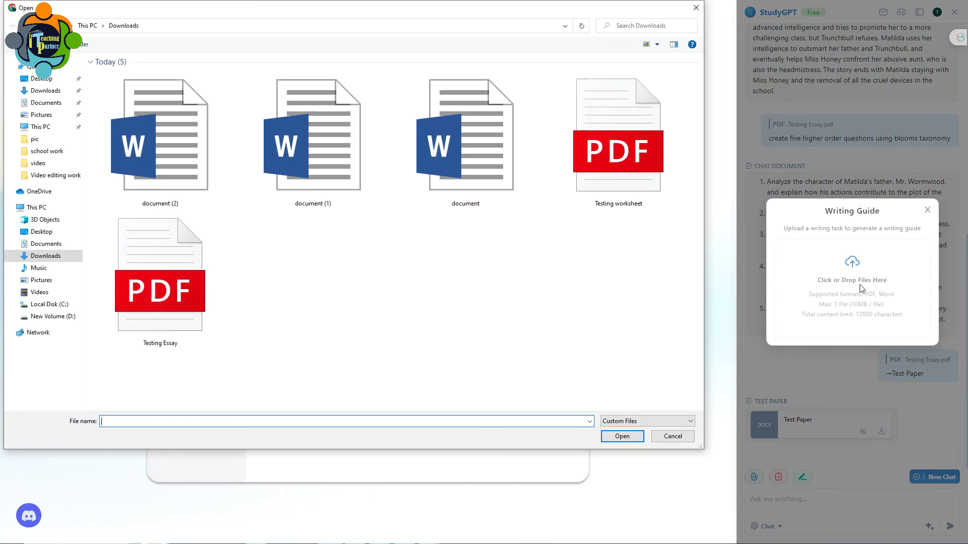
click(638, 203)
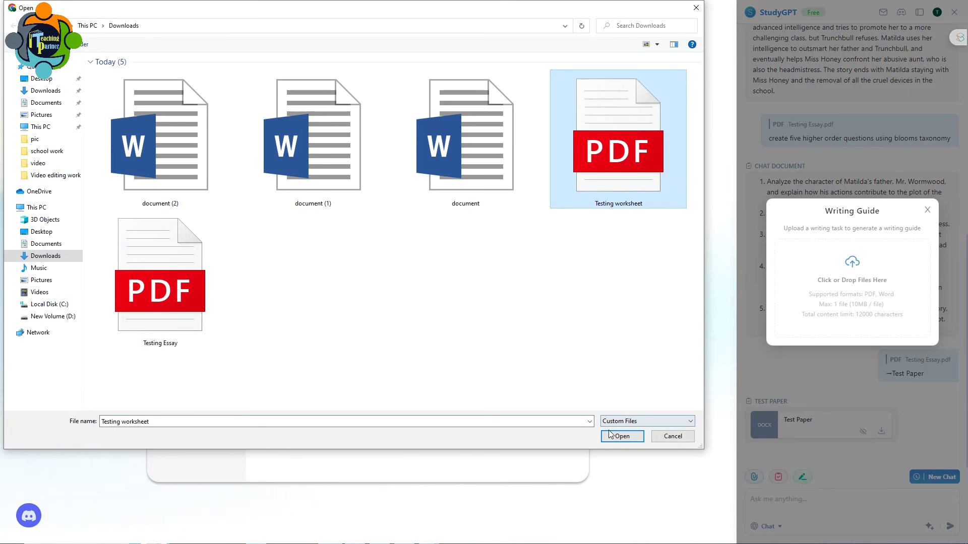
click(626, 437)
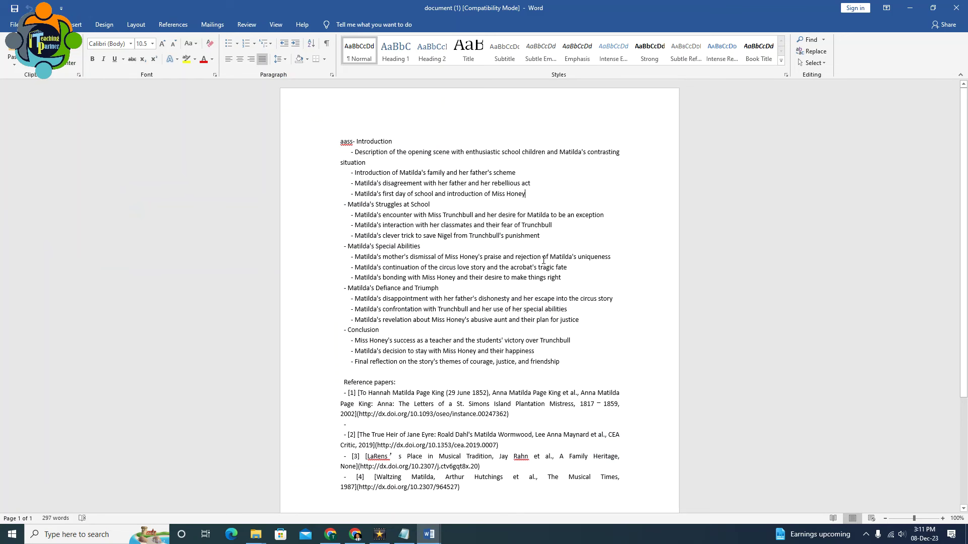
scroll(543, 261, down, 1)
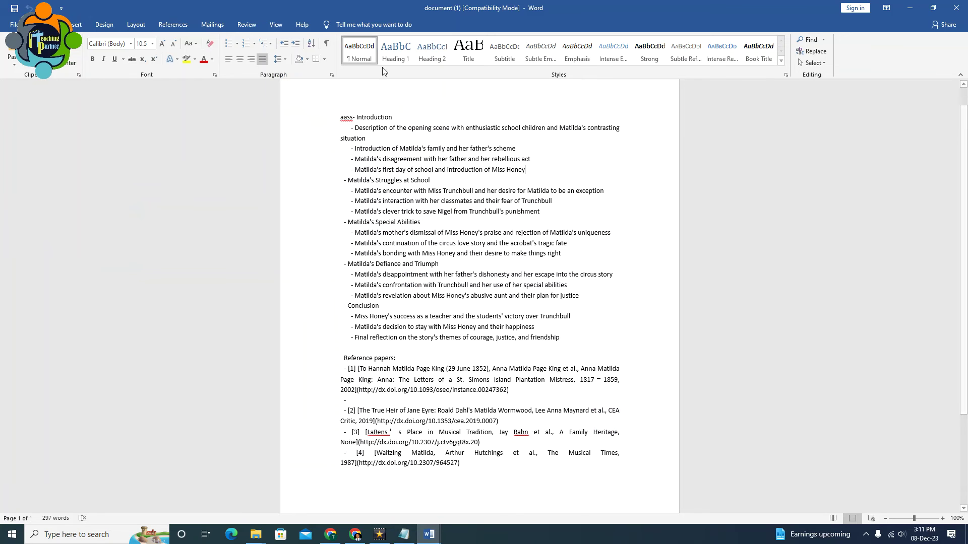
scroll(497, 344, down, 1)
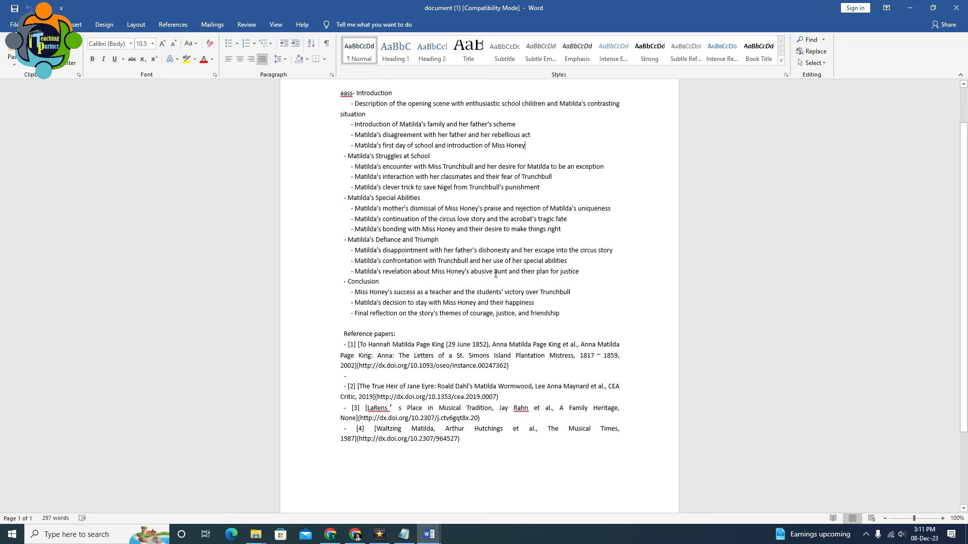
scroll(477, 359, down, 1)
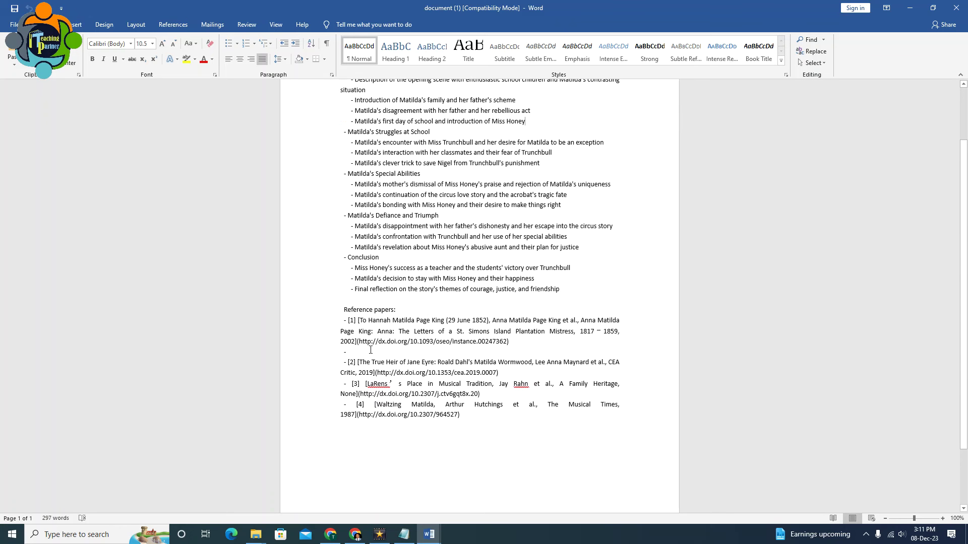
scroll(473, 347, up, 2)
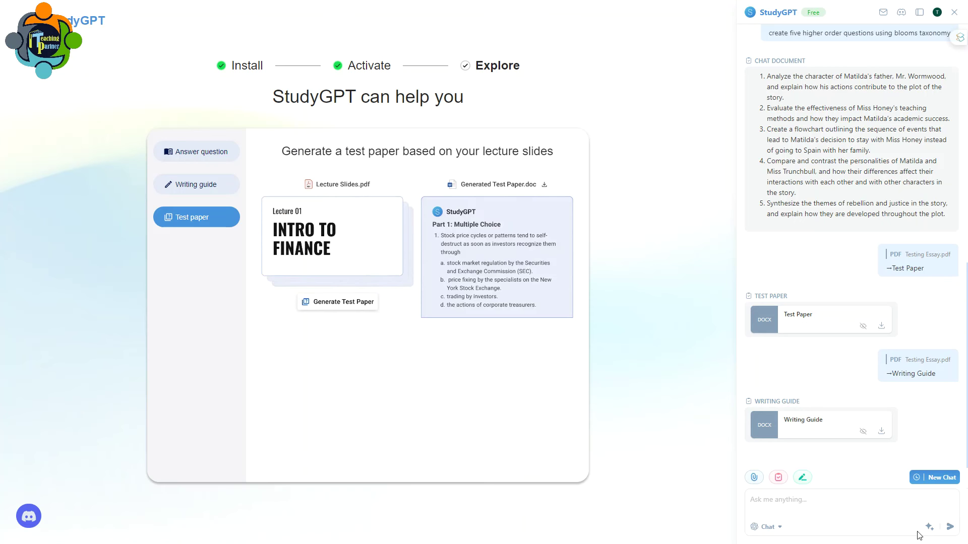
click(929, 526)
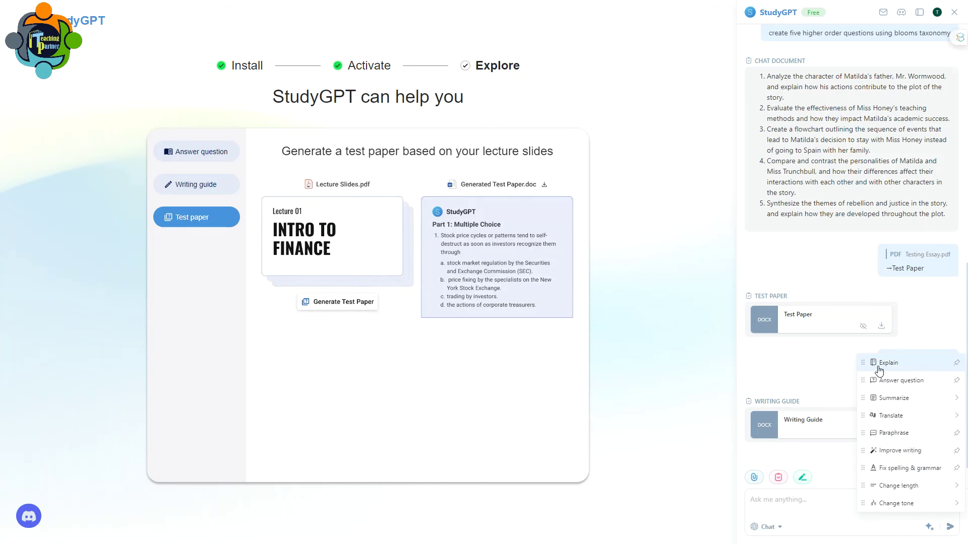
mouse_move(900, 399)
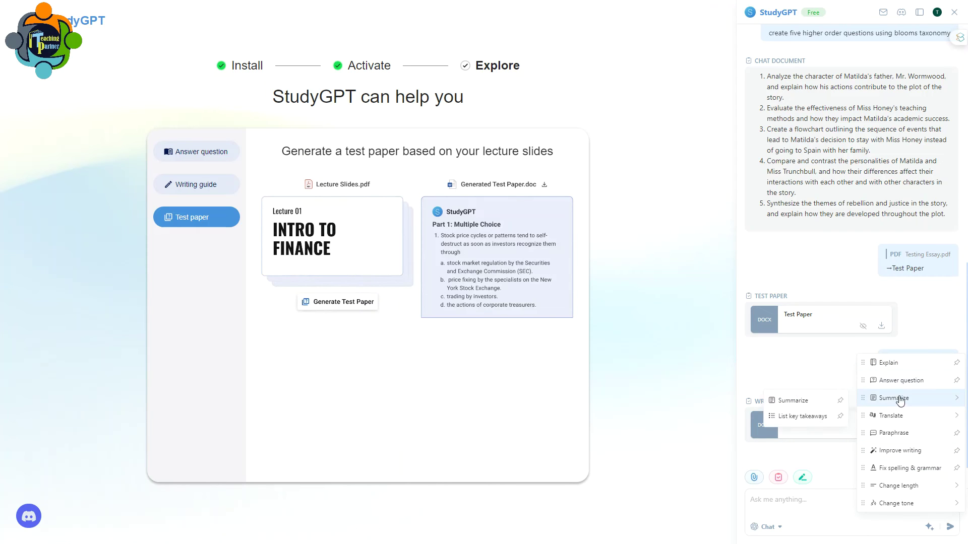
mouse_move(902, 422)
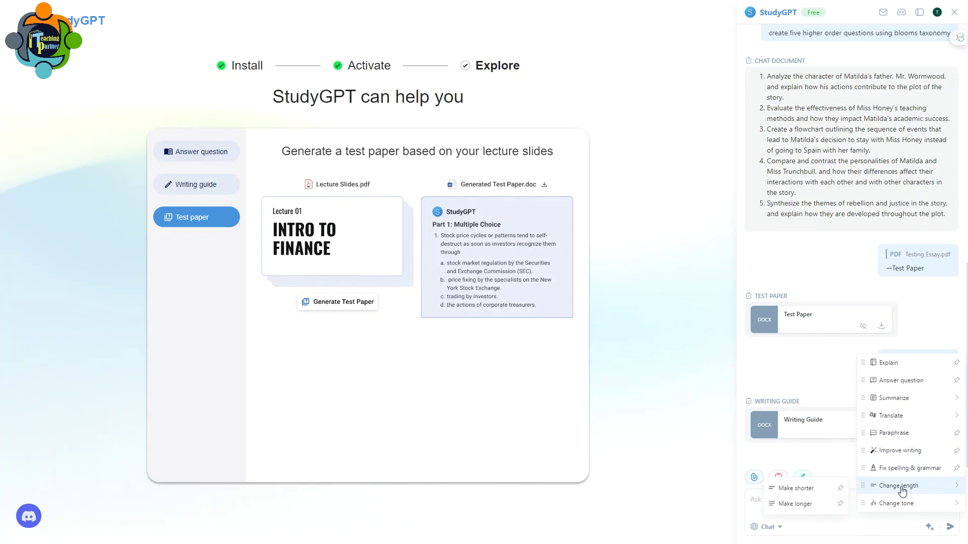
mouse_move(896, 505)
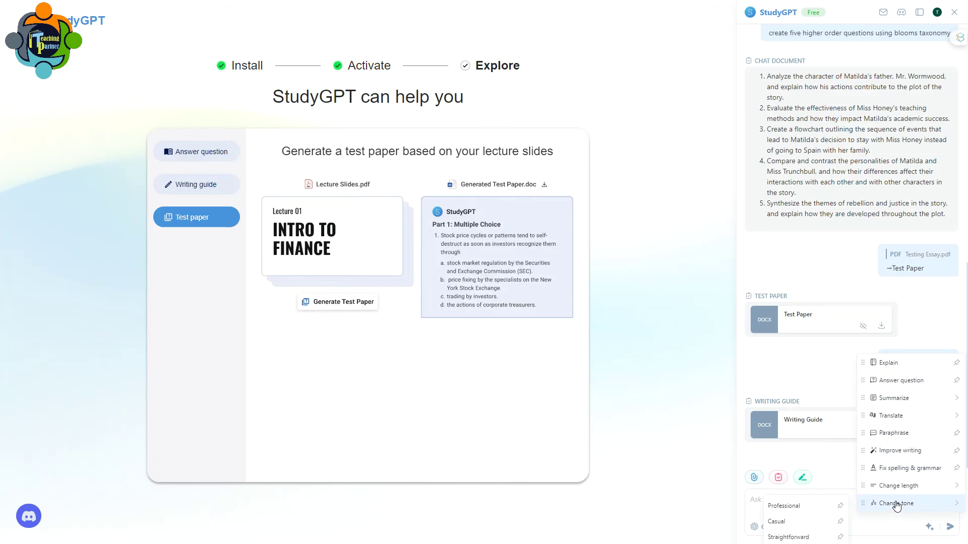